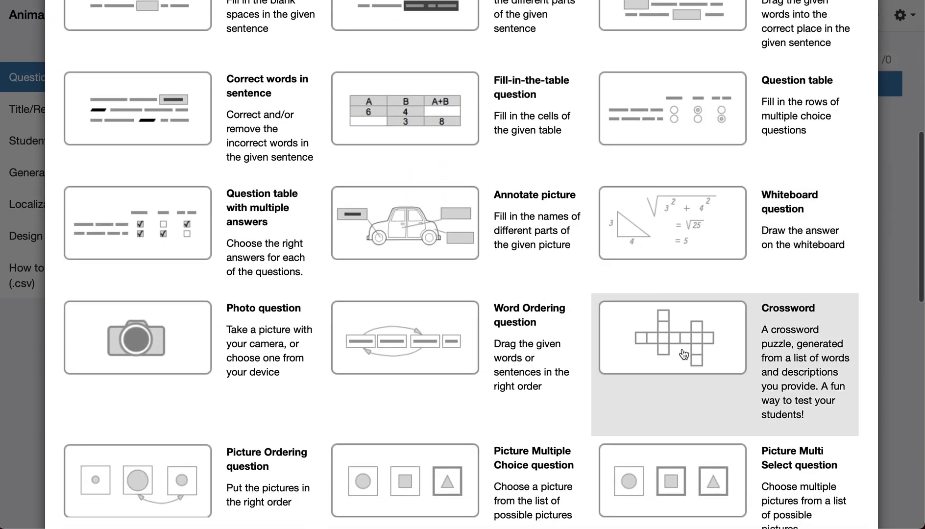
# - Add a Crossword question and type its prompt, replacing 'description' with 'images'
pyautogui.click(684, 355)
pyautogui.click(365, 181)
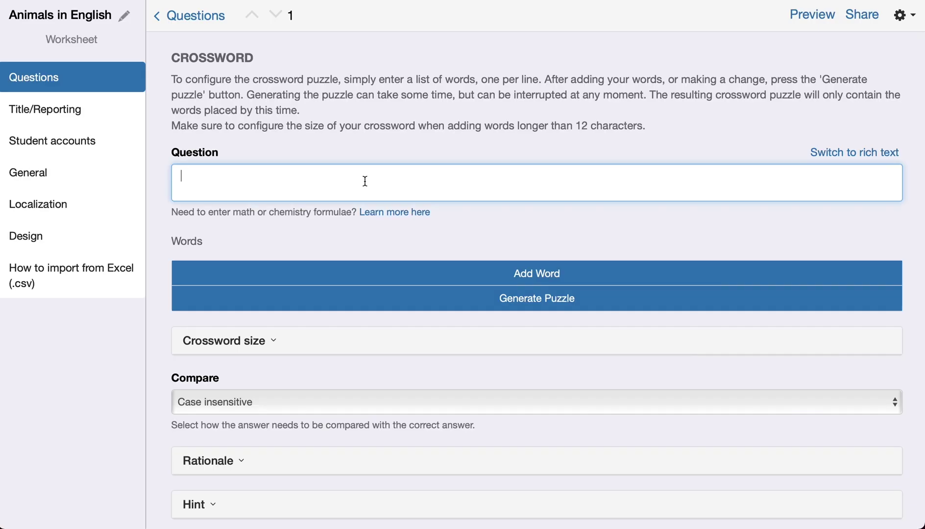
pyautogui.write('Find the correct animal according to the description.')
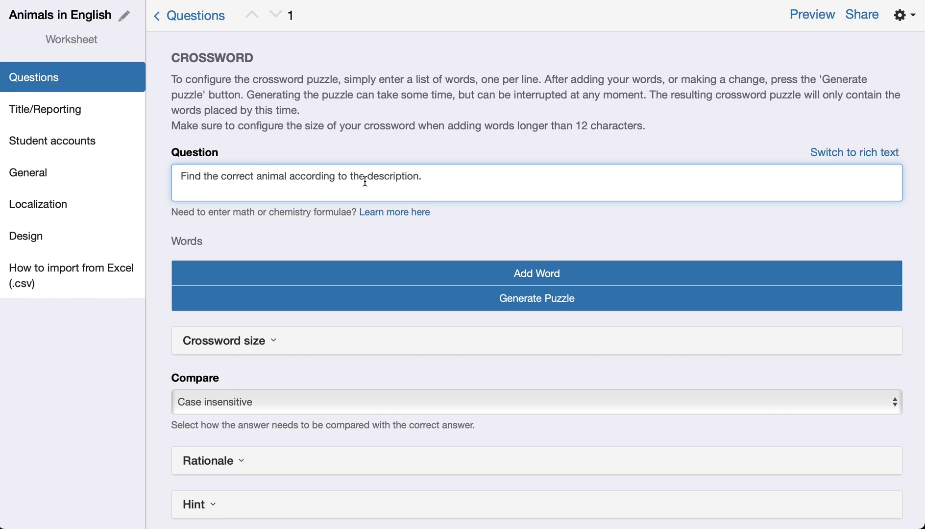
pyautogui.doubleClick(365, 181)
pyautogui.write('images')
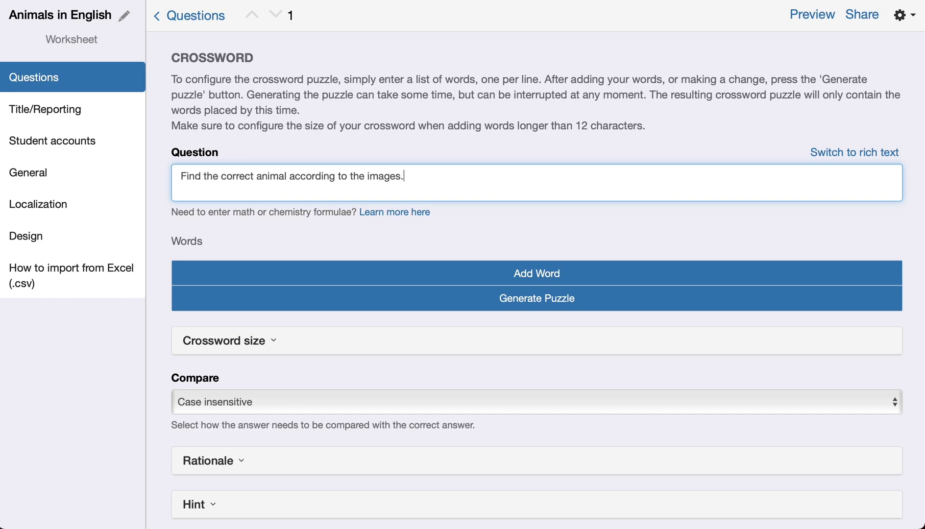
# - Switch the Question field to rich text and review its formatting options
pyautogui.click(832, 152)
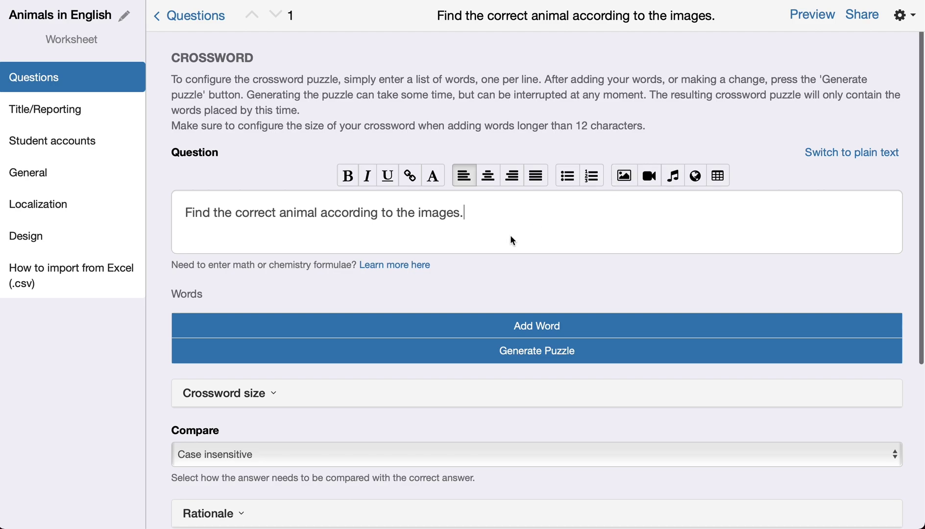
pyautogui.scroll(-5, 512, 240)
pyautogui.scroll(-1, 512, 239)
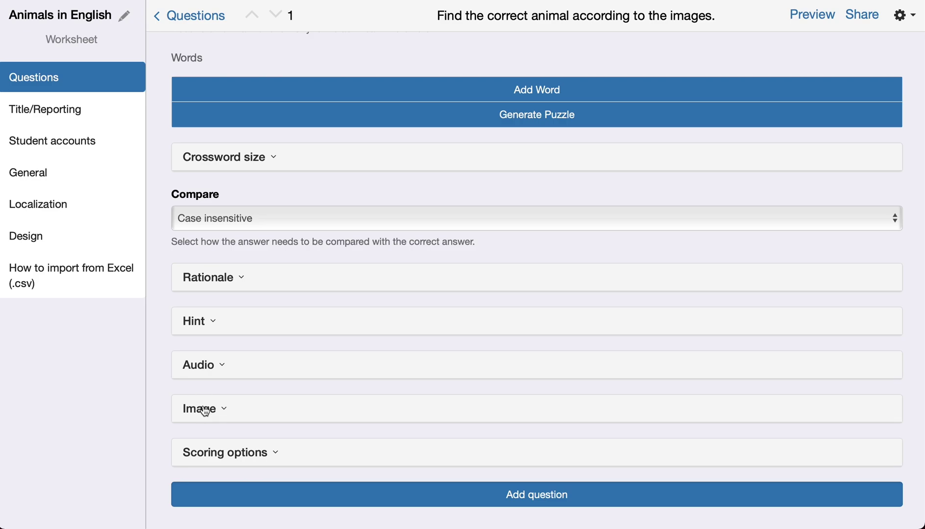
pyautogui.scroll(1, 205, 411)
pyautogui.scroll(5, 204, 411)
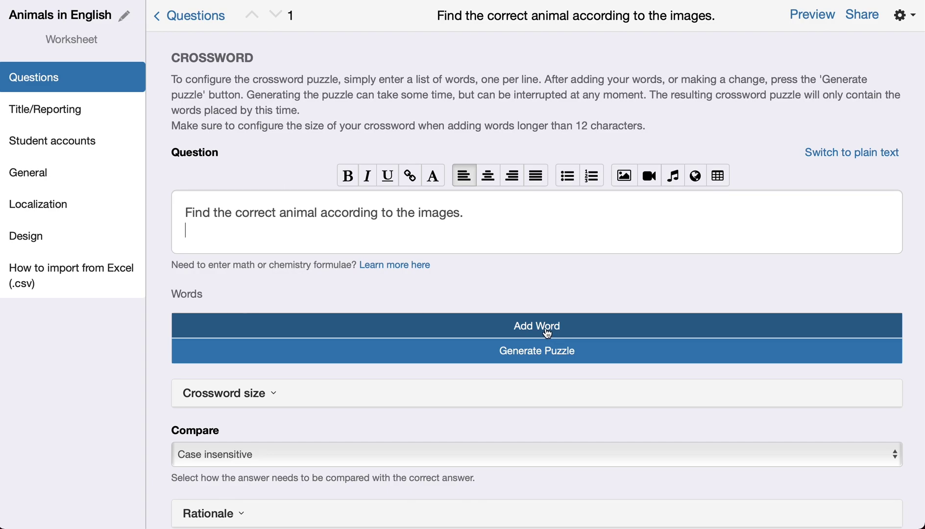
# - Insert a table below the prompt and number the top-row cells 1, 2 and 3
pyautogui.click(718, 177)
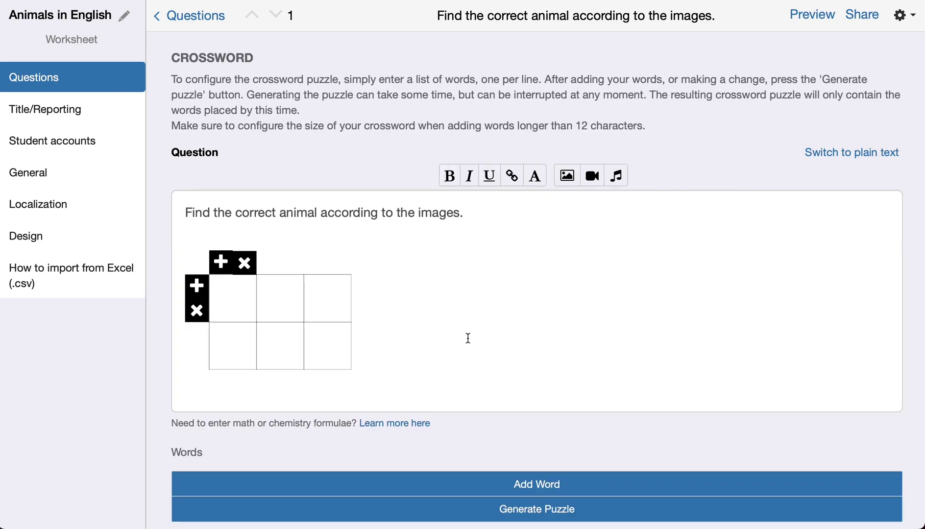
pyautogui.write('1')
pyautogui.click(284, 297)
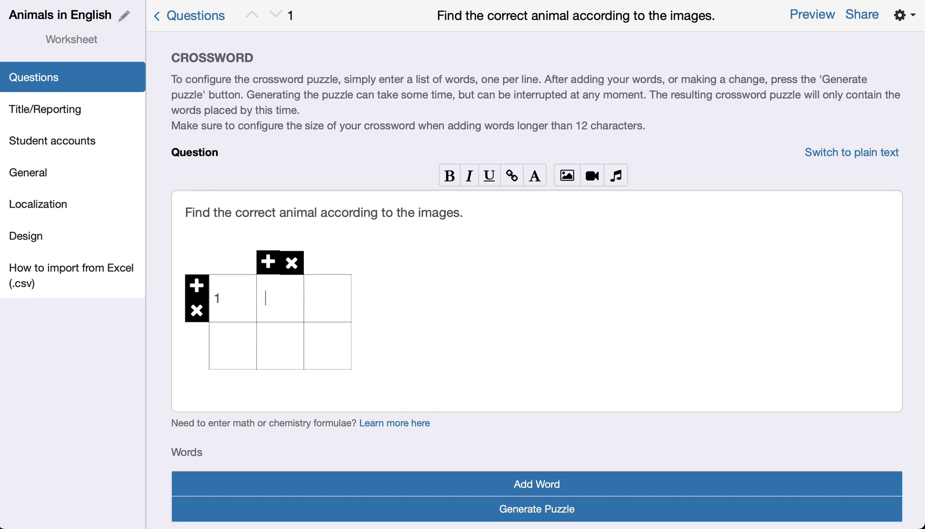
pyautogui.write('2')
pyautogui.click(321, 299)
pyautogui.write('3')
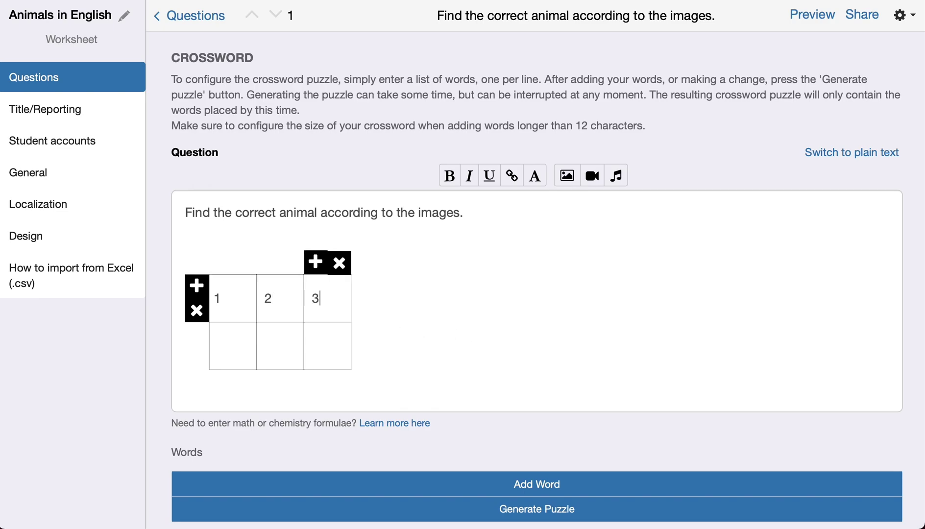
# - Number the bottom-row cells 4, 5 and 6, then start a new line under 1
pyautogui.click(233, 341)
pyautogui.write('4')
pyautogui.click(272, 345)
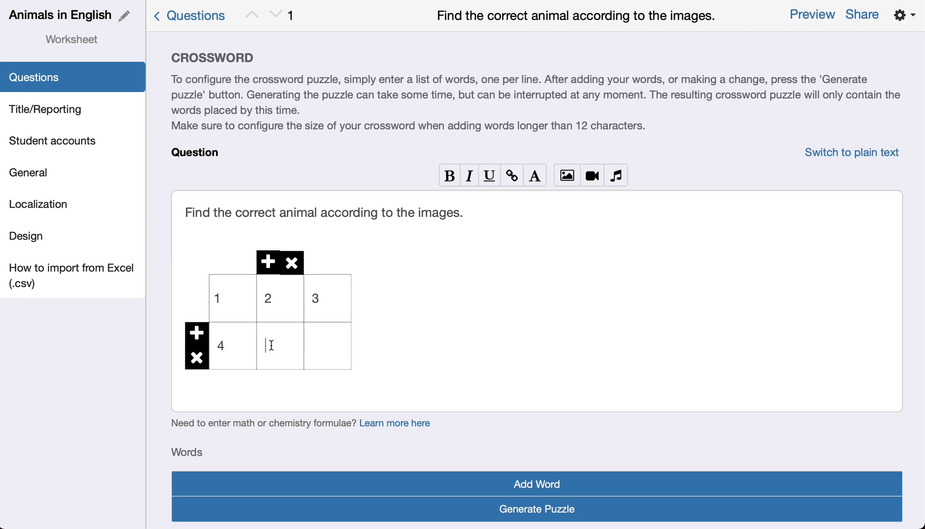
pyautogui.write('5')
pyautogui.click(325, 344)
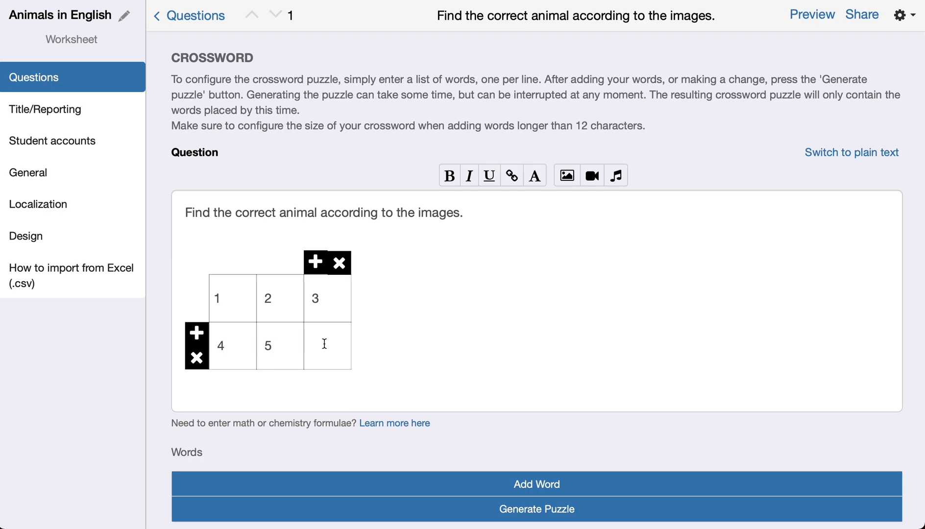
pyautogui.write('6')
pyautogui.click(245, 300)
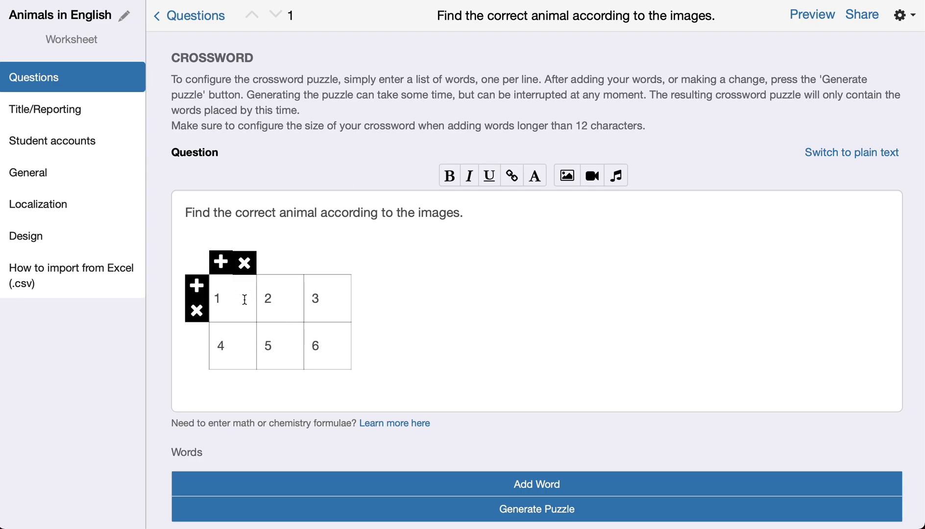
pyautogui.press('Return')
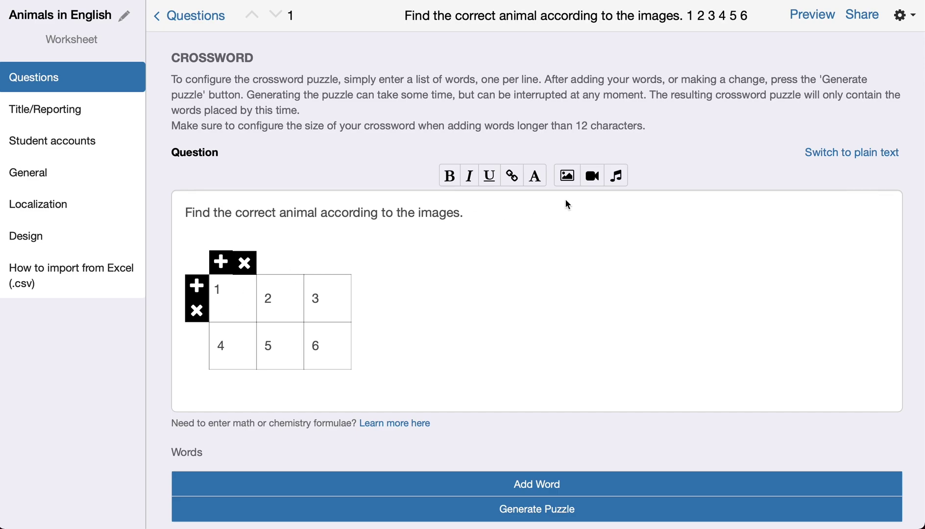
# - Search online for 'butterfly' and insert the blue morpho photo into cell 1
pyautogui.click(567, 181)
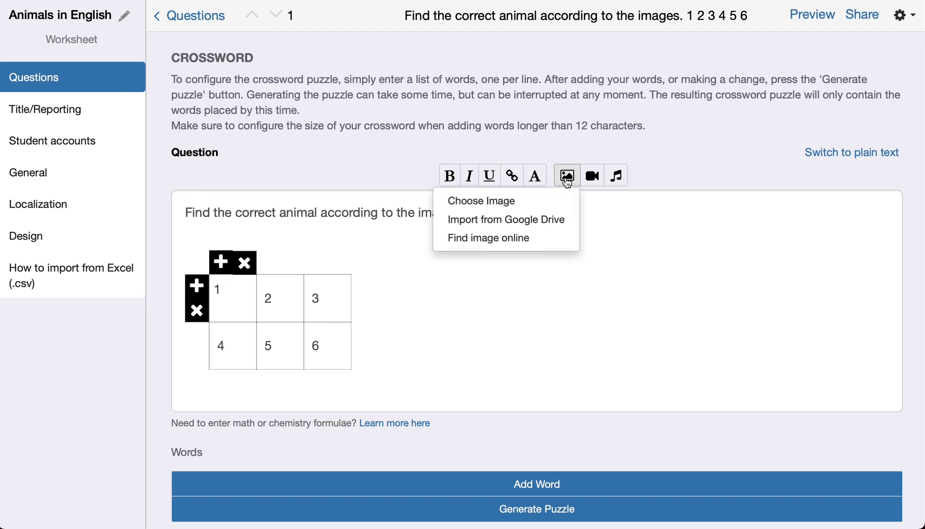
pyautogui.click(493, 240)
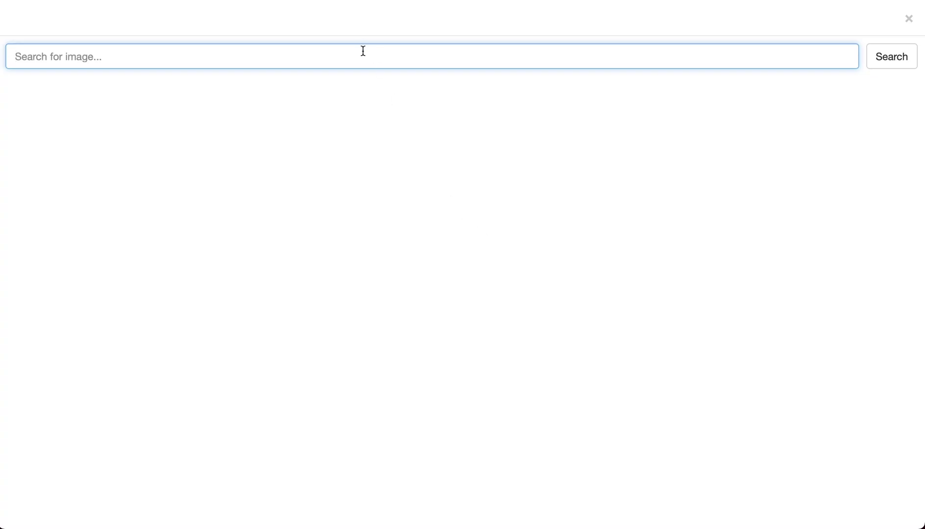
pyautogui.write('butterfl')
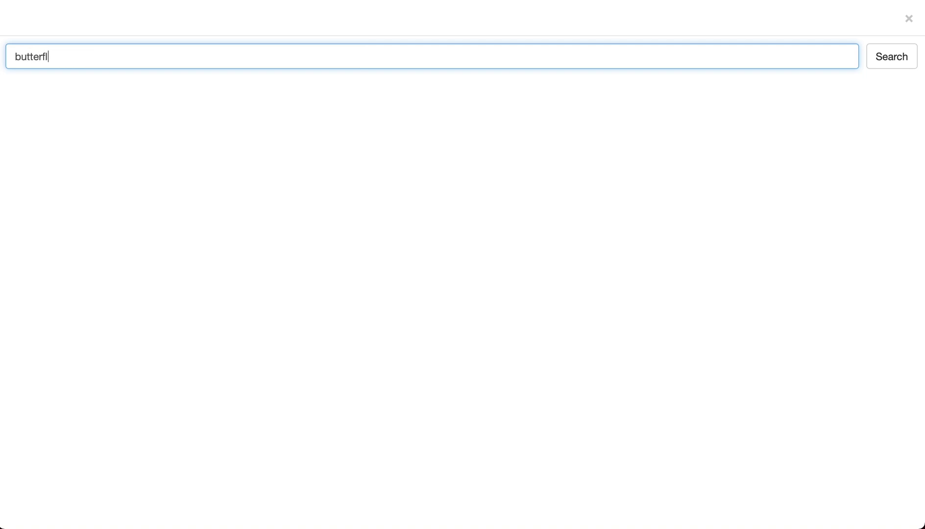
pyautogui.write('y')
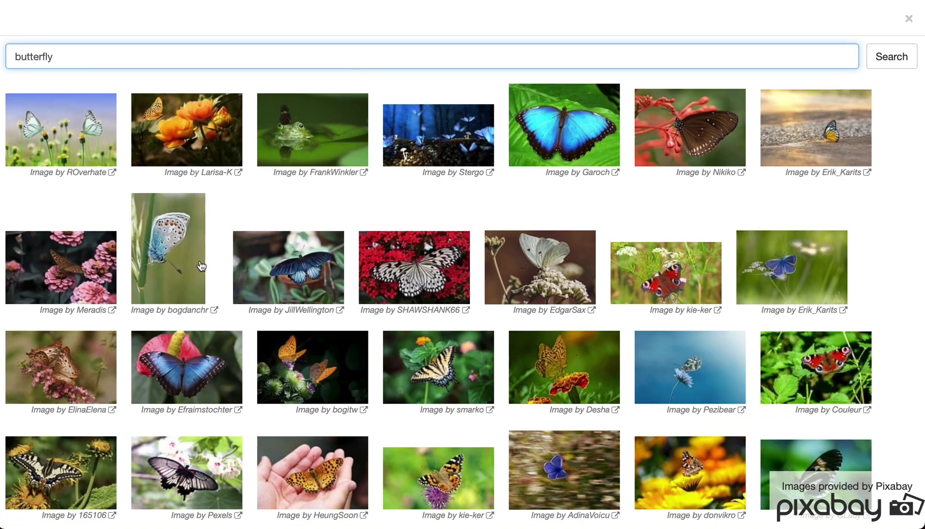
pyautogui.click(587, 135)
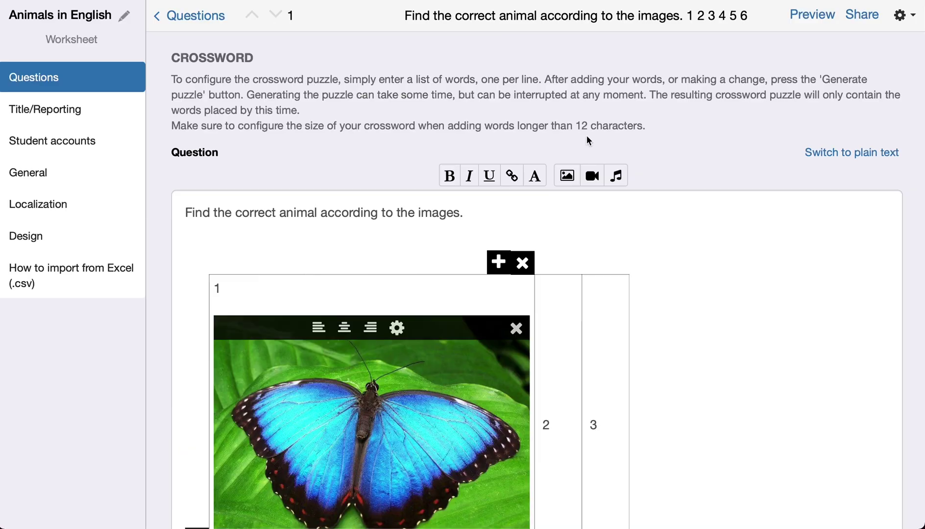
# - Set the butterfly image's resolution width to 150, then start a new line in cell 2
pyautogui.click(396, 328)
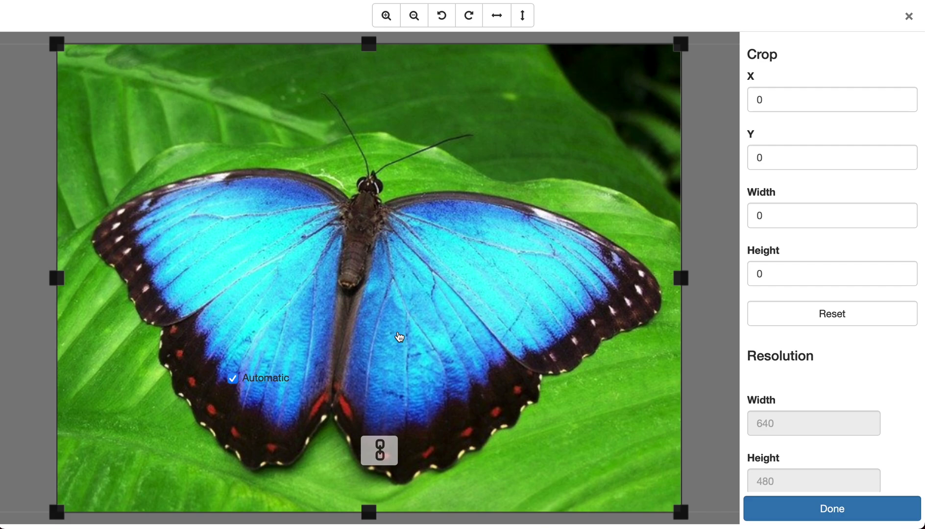
pyautogui.scroll(-1, 808, 428)
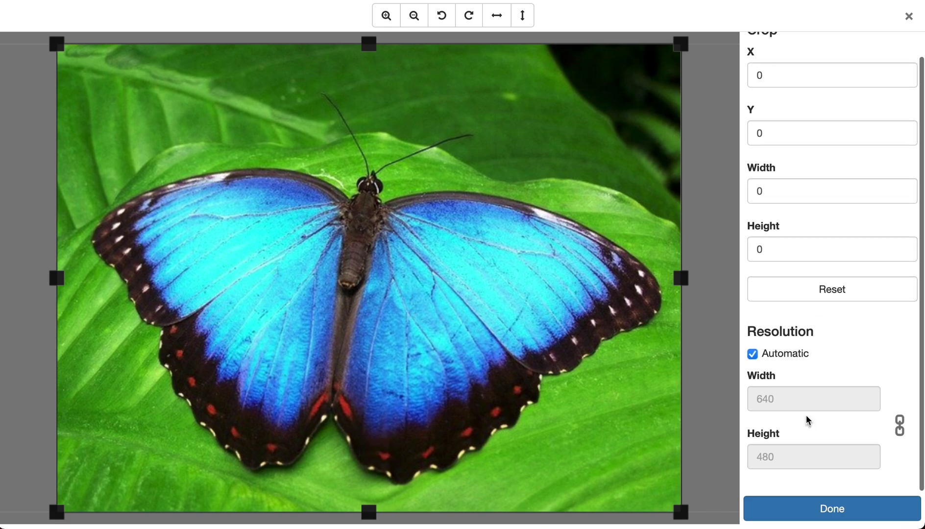
pyautogui.click(754, 357)
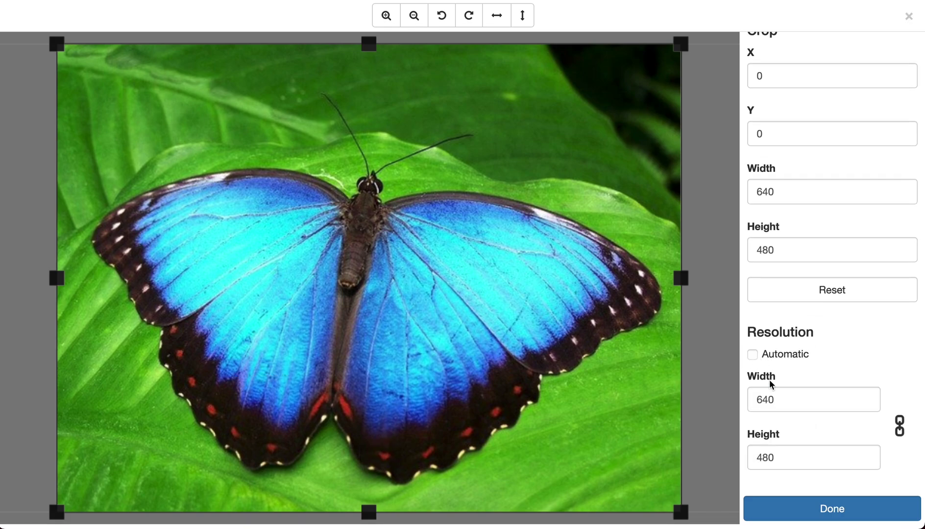
pyautogui.doubleClick(764, 400)
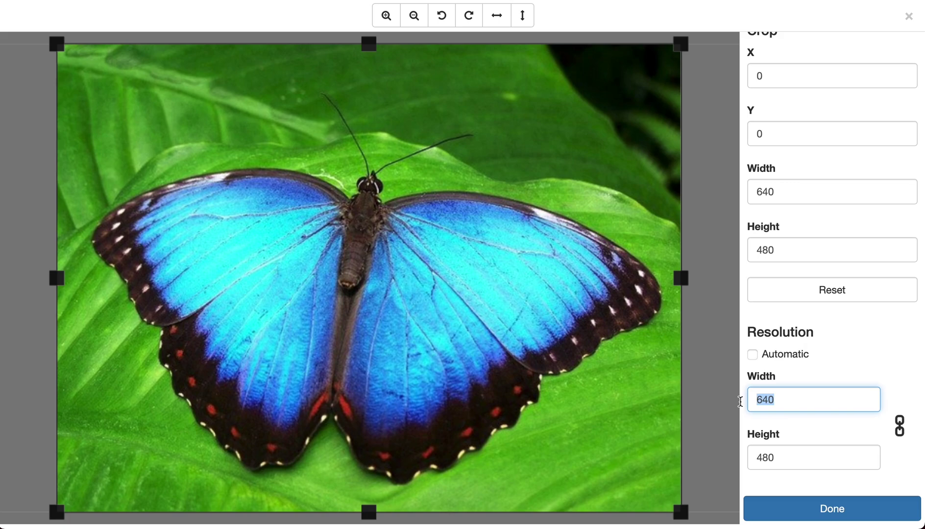
pyautogui.write('150')
pyautogui.click(836, 512)
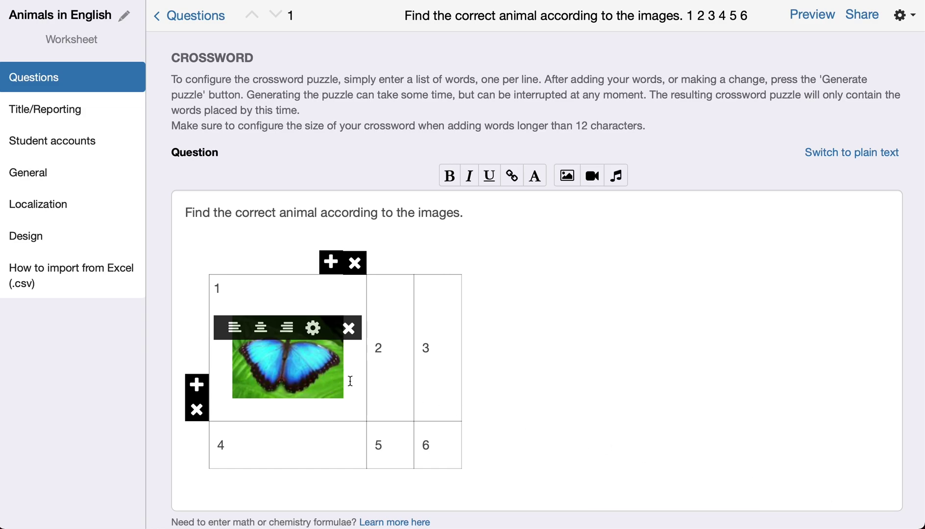
pyautogui.click(389, 353)
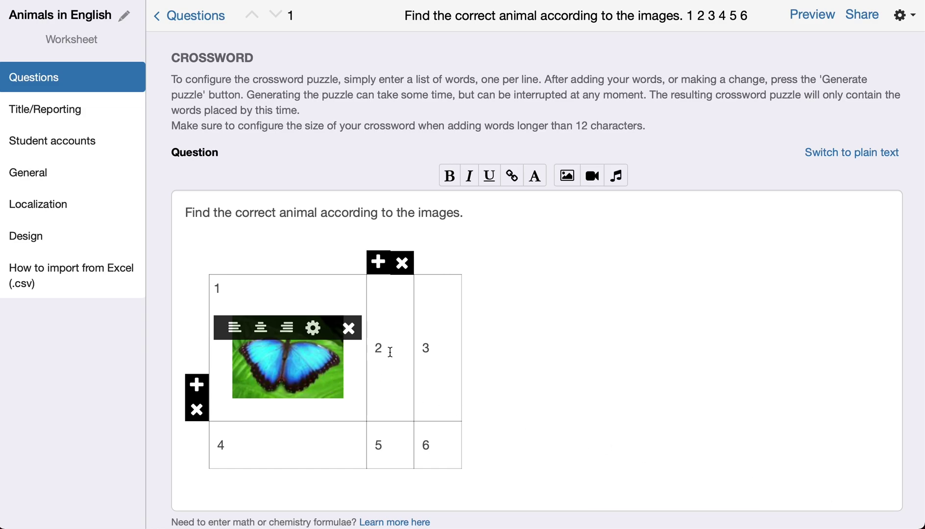
pyautogui.press('Return')
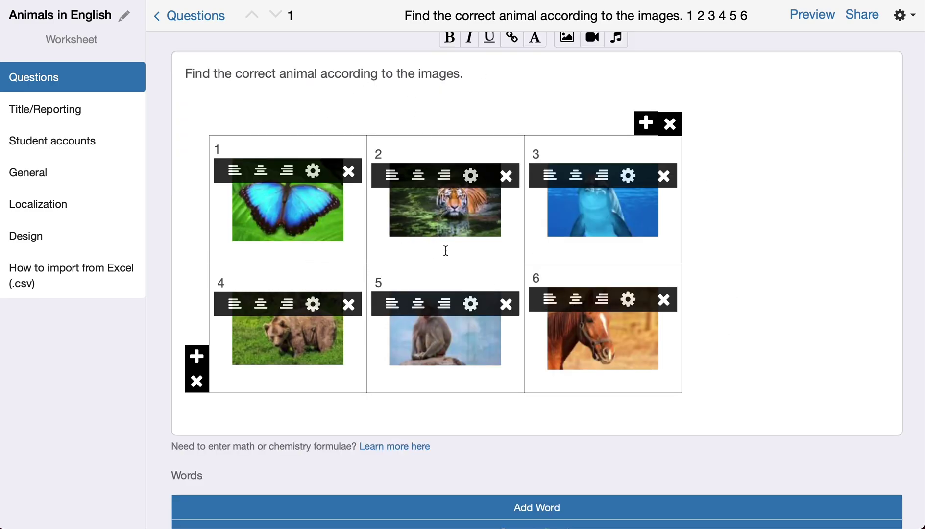
# - Add words Butterfly, Tiger, Dolphin, Bear, Monkey, Horse with clues Image 1–6, then generate the puzzle
pyautogui.scroll(-3, 270, 407)
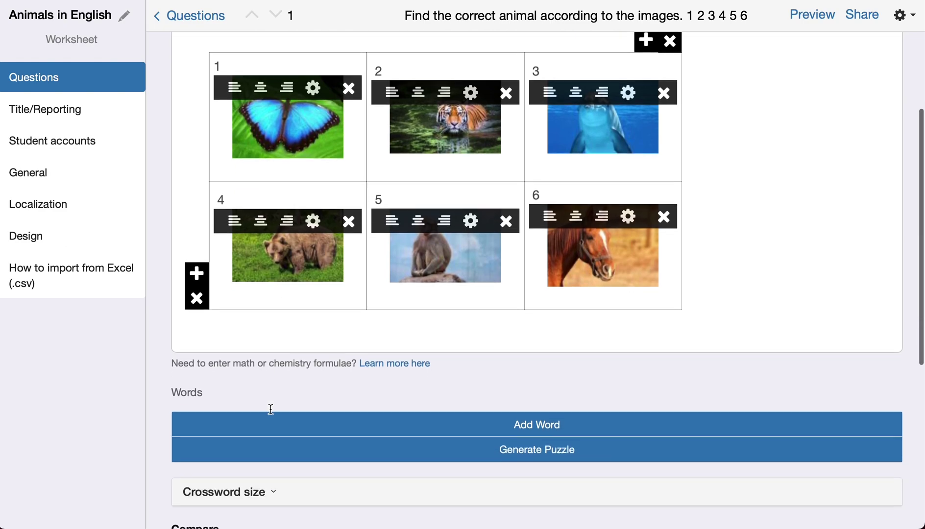
pyautogui.click(444, 373)
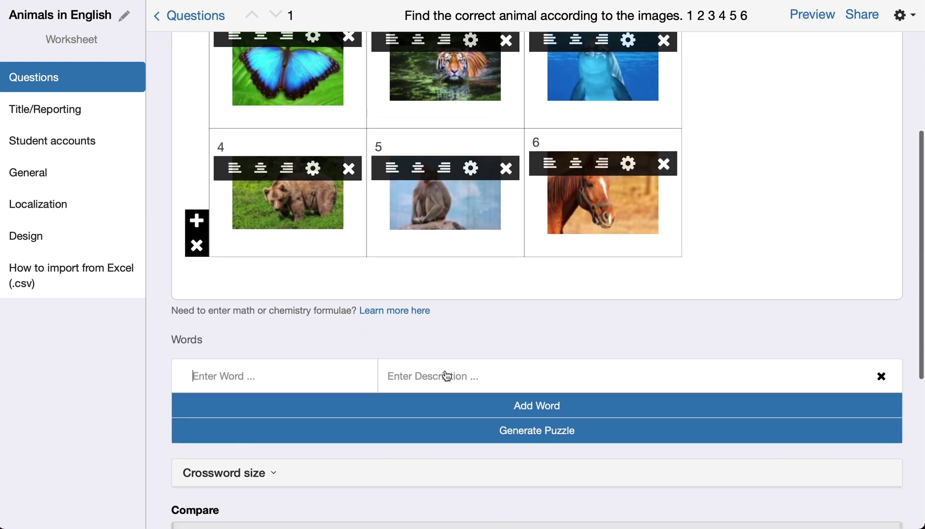
pyautogui.scroll(1, 315, 377)
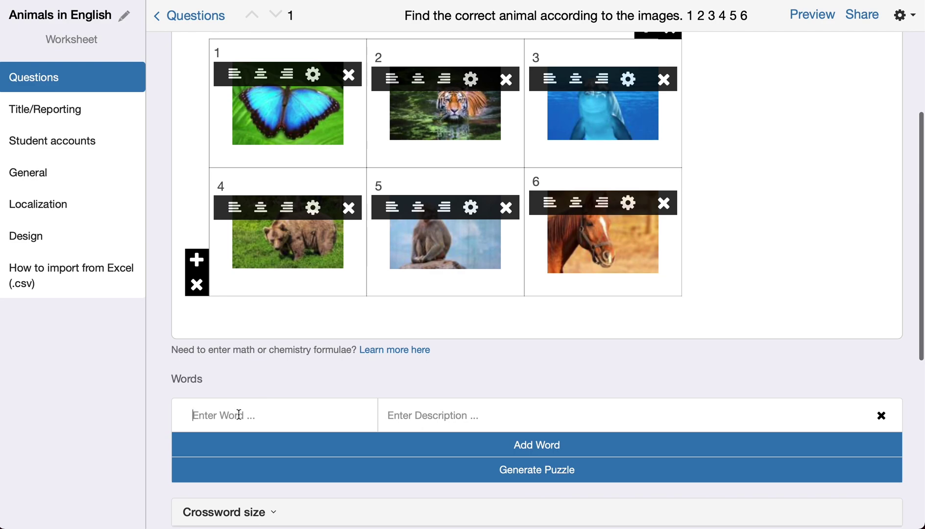
pyautogui.write('Butterfly')
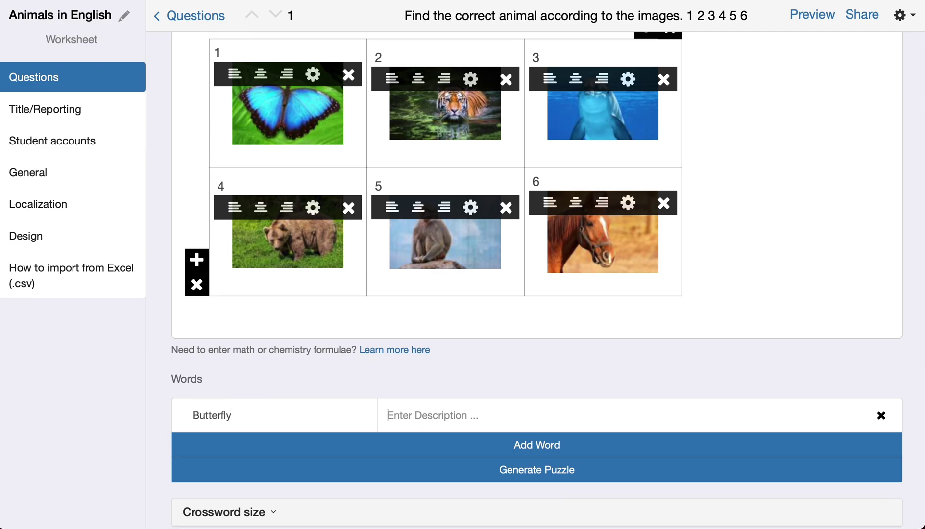
pyautogui.write('Image 1')
pyautogui.click(409, 450)
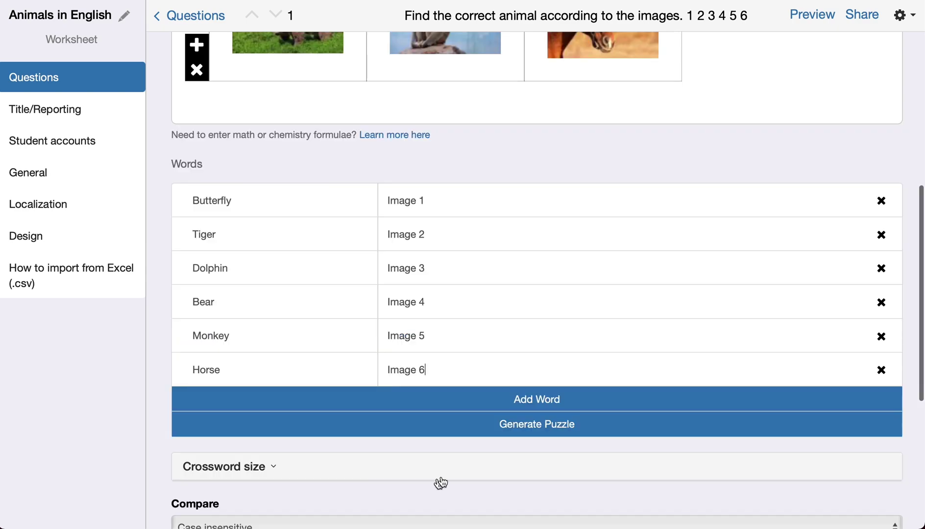
pyautogui.click(514, 429)
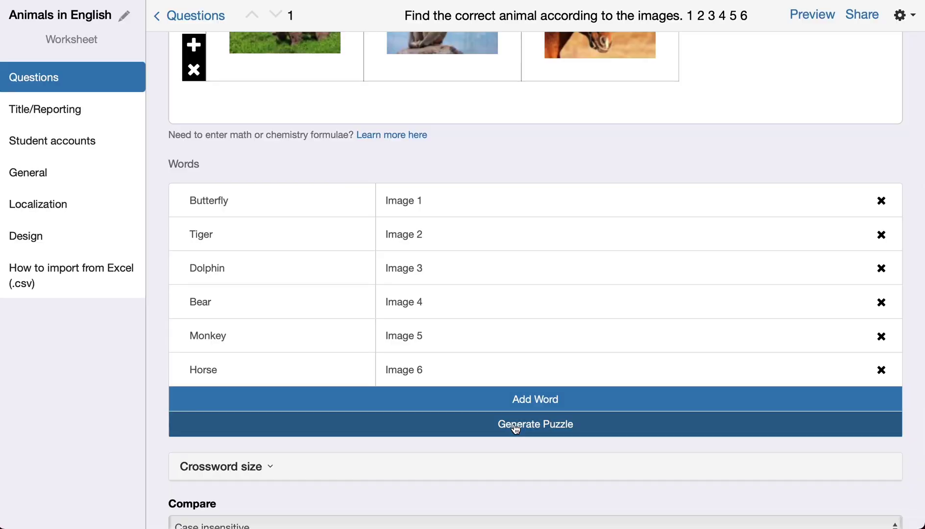
pyautogui.scroll(-6, 514, 428)
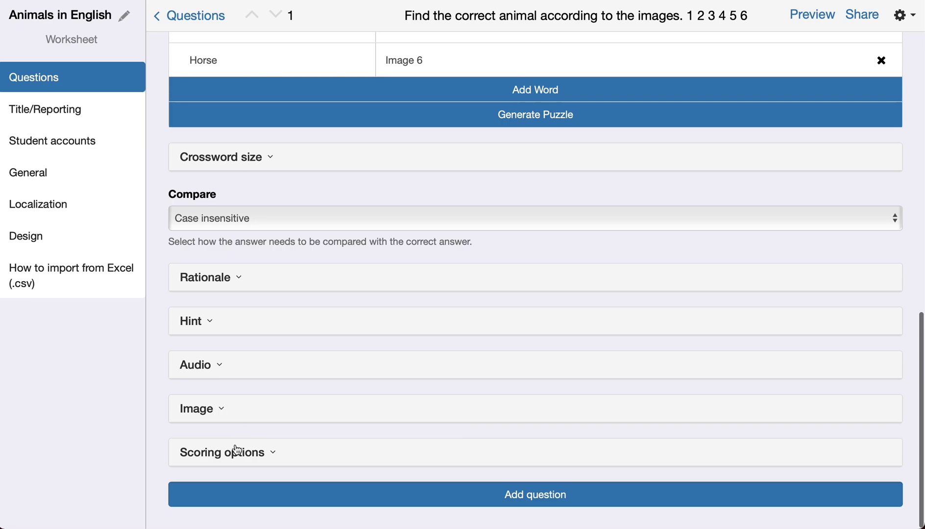
pyautogui.scroll(10, 463, 269)
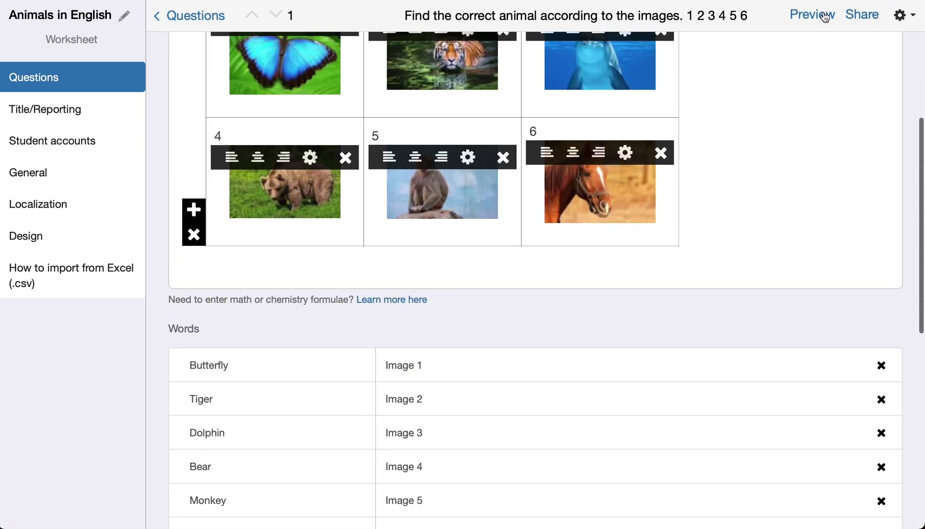
# - Open the Student View preview and toggle between the 1 Across and 3 Across clues
pyautogui.click(825, 16)
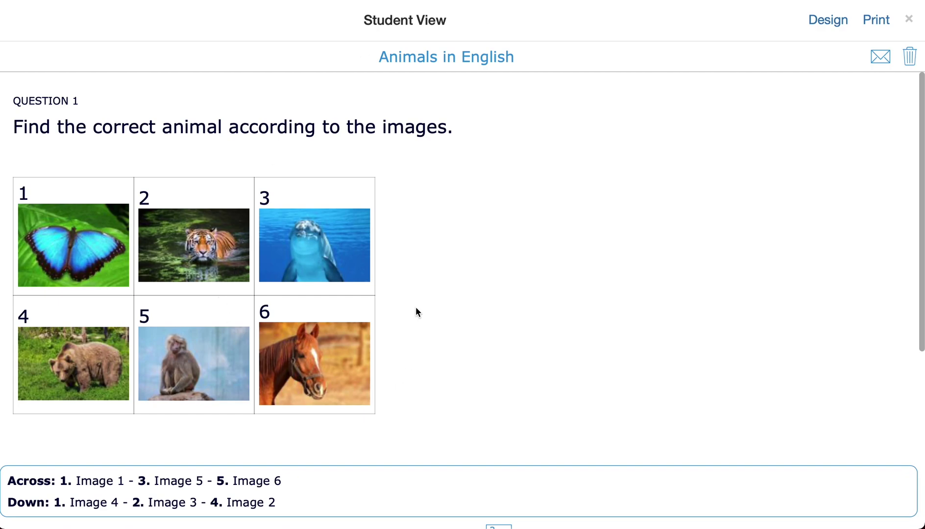
pyautogui.scroll(-6, 312, 338)
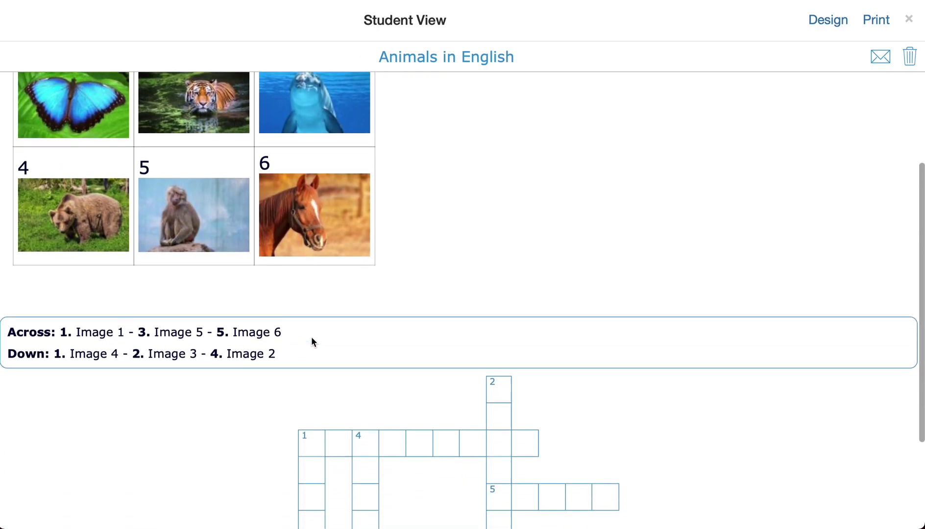
pyautogui.scroll(2, 391, 298)
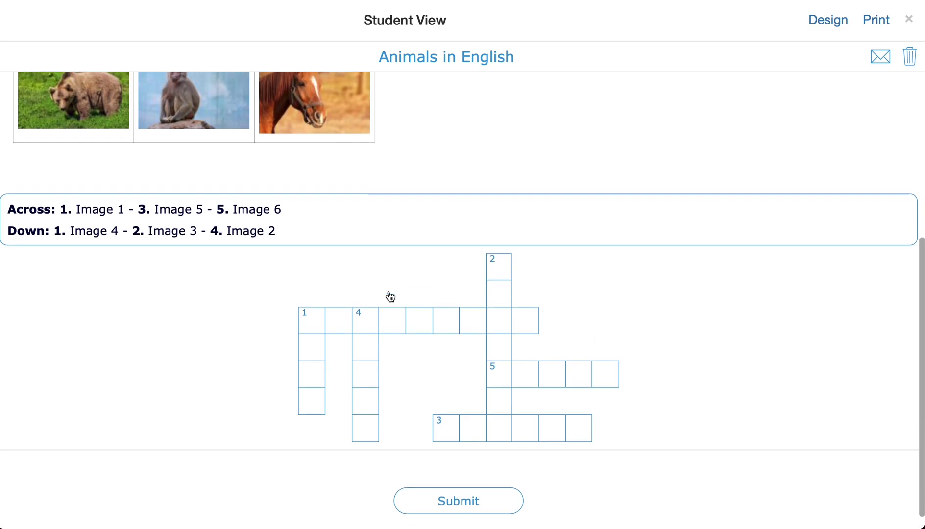
pyautogui.scroll(-2, 391, 298)
pyautogui.click(413, 308)
pyautogui.click(165, 189)
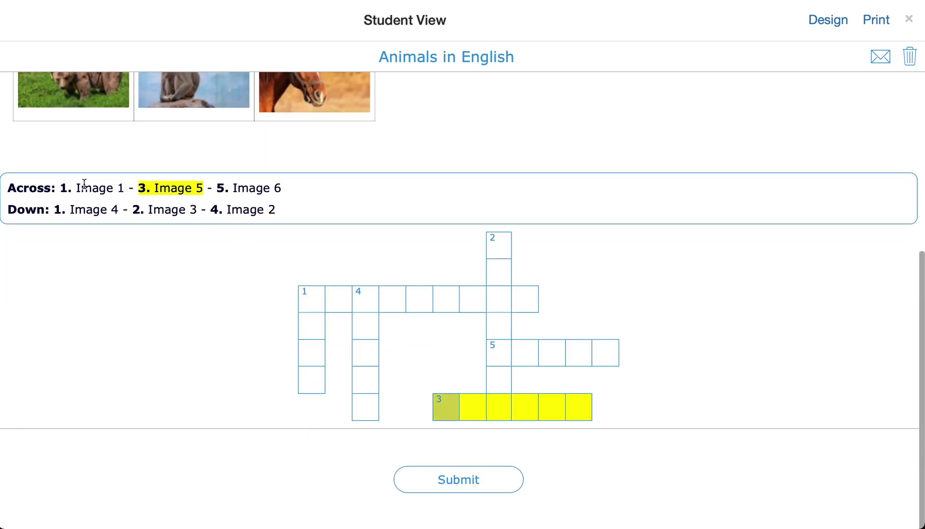
pyautogui.click(78, 188)
pyautogui.click(174, 189)
# - Select the 1 Across row and type 'butterfly' as its answer
pyautogui.click(417, 306)
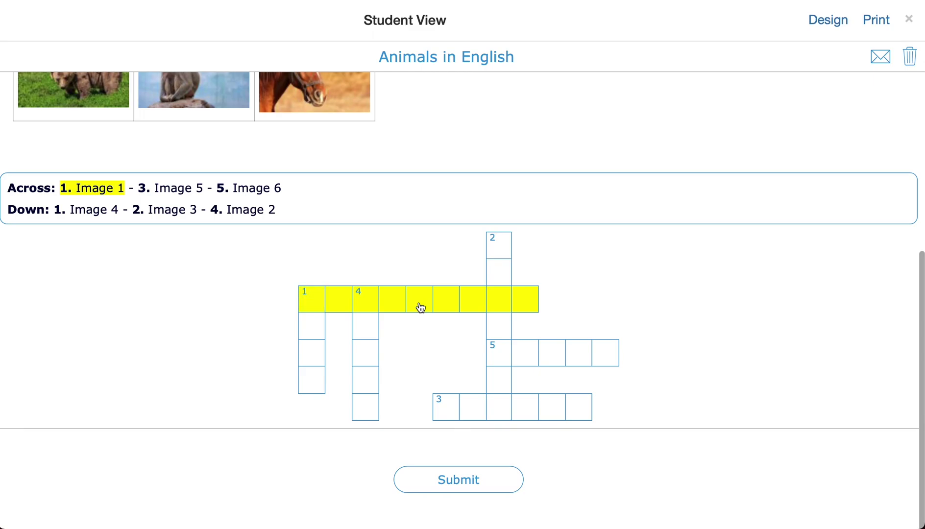
pyautogui.scroll(5, 94, 189)
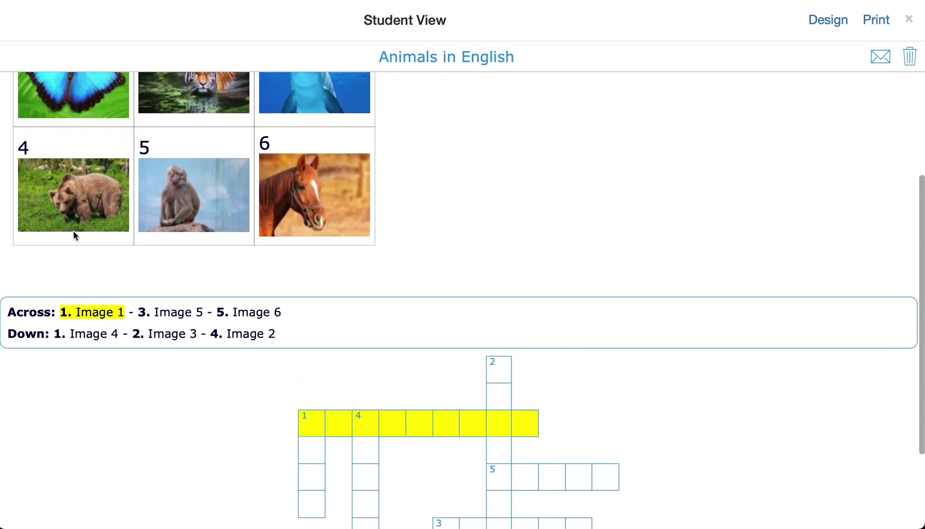
pyautogui.scroll(4, 131, 320)
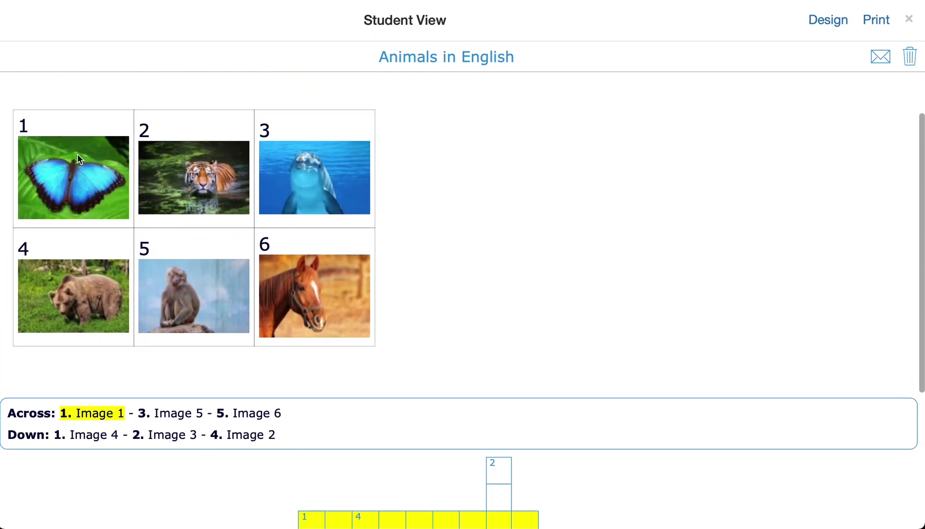
pyautogui.scroll(-3, 271, 452)
pyautogui.scroll(-6, 291, 452)
pyautogui.write('b')
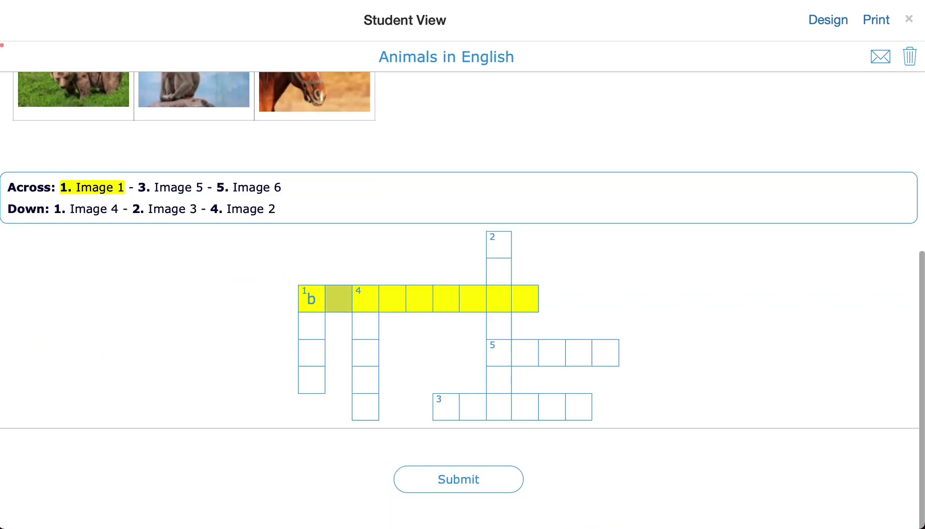
pyautogui.write('utterfly')
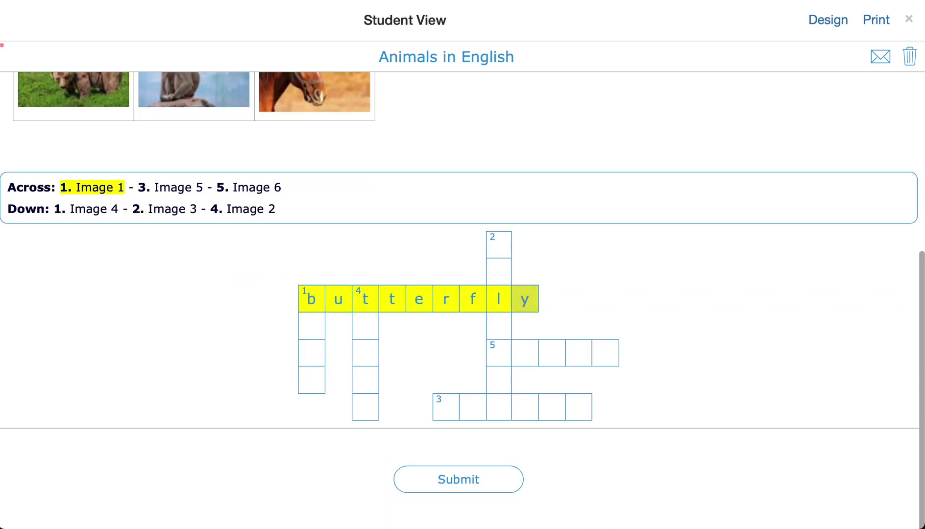